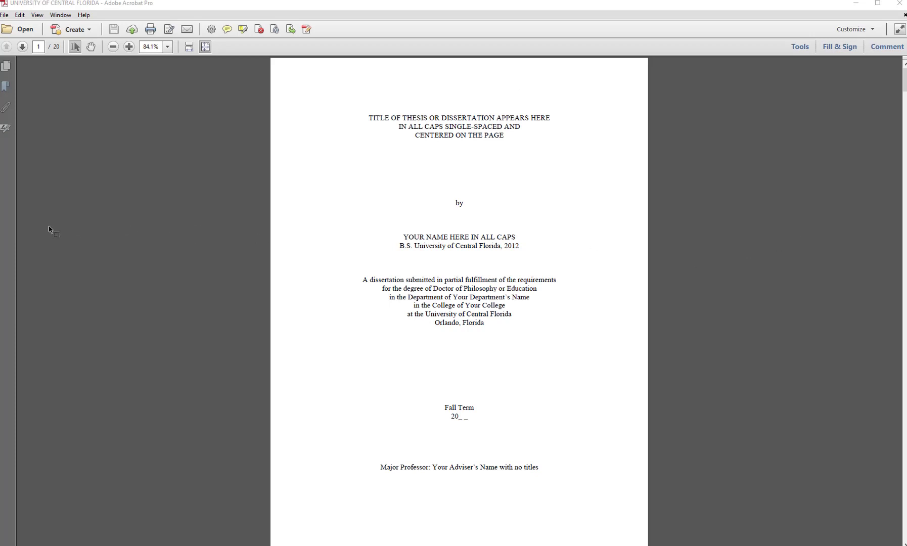
Show the PDF bookmarks, expand Chapters Two and Five, and test several jumps, ending on Table of Contents
{"action": "left_click", "coordinate": [7, 86]}
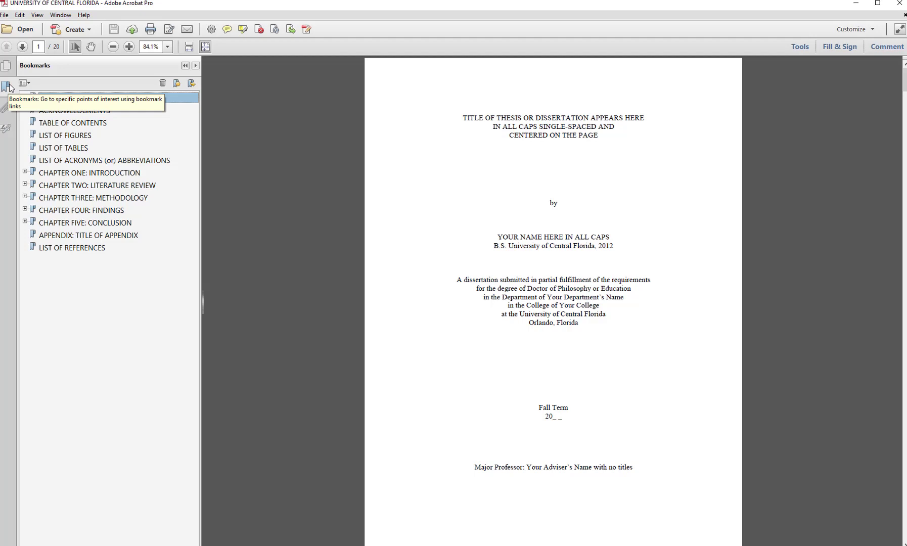
{"action": "left_click", "coordinate": [128, 187]}
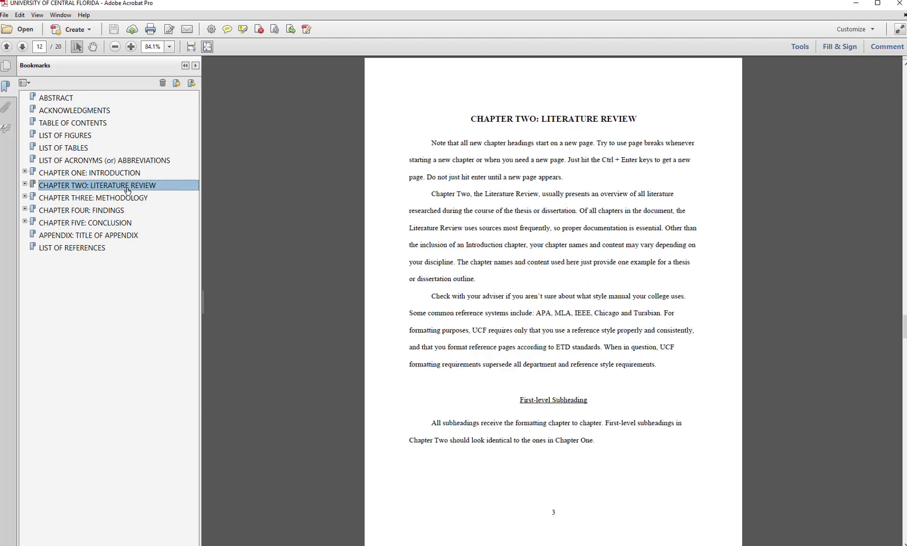
{"action": "left_click", "coordinate": [25, 185]}
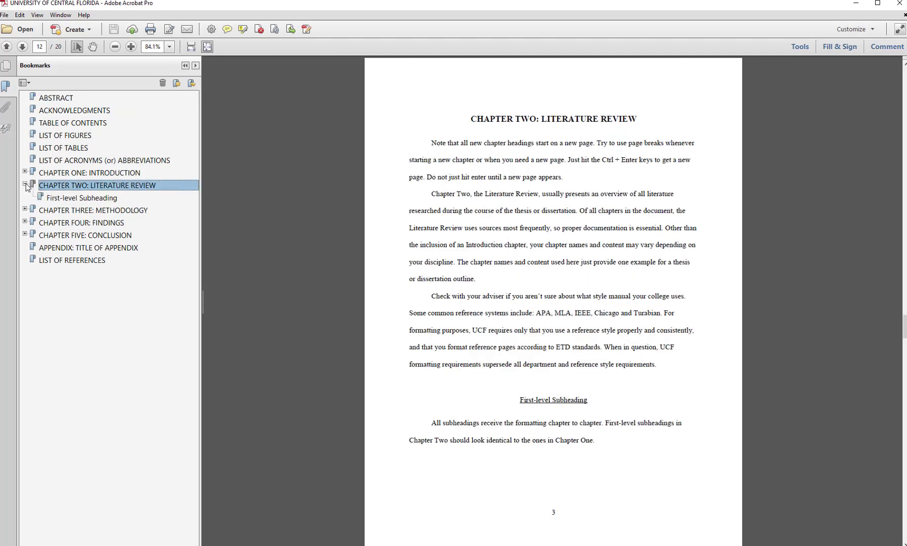
{"action": "left_click", "coordinate": [55, 211]}
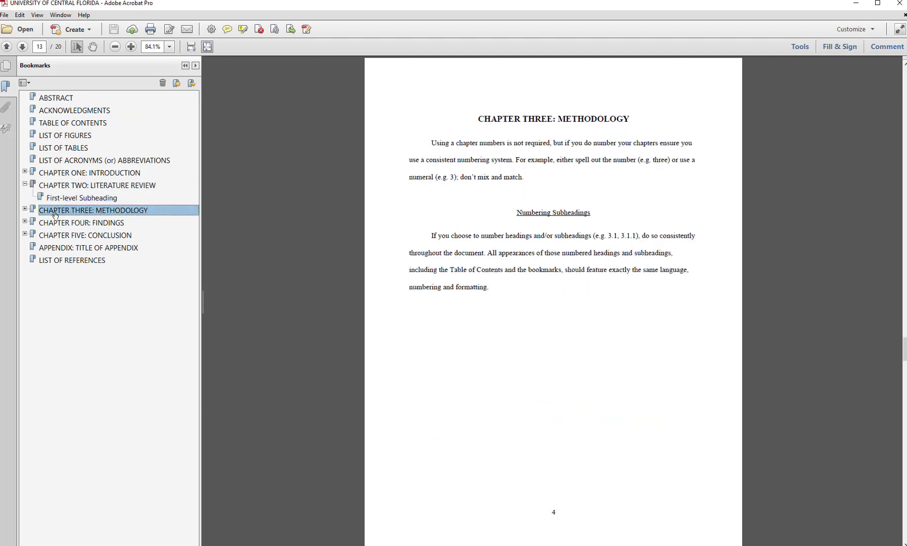
{"action": "left_click", "coordinate": [25, 234]}
{"action": "left_click", "coordinate": [65, 248]}
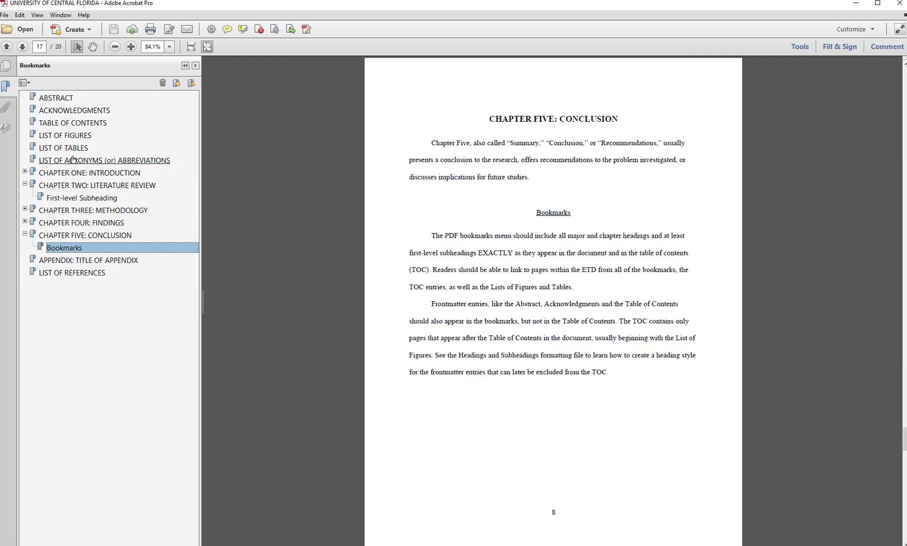
{"action": "left_click", "coordinate": [82, 124]}
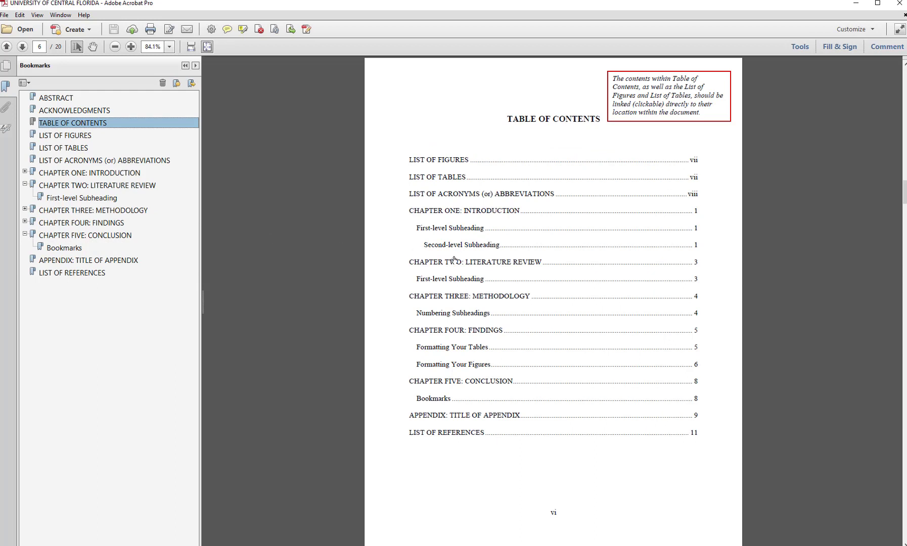
Follow the CHAPTER FOUR link in the PDF's table of contents
{"action": "left_click", "coordinate": [463, 333]}
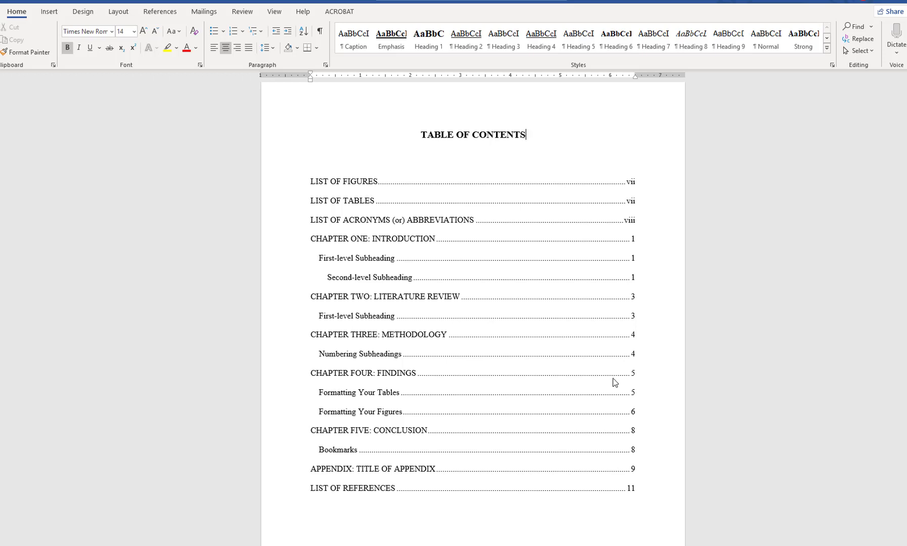
Update the entire Table of Contents field
{"action": "left_click", "coordinate": [547, 335]}
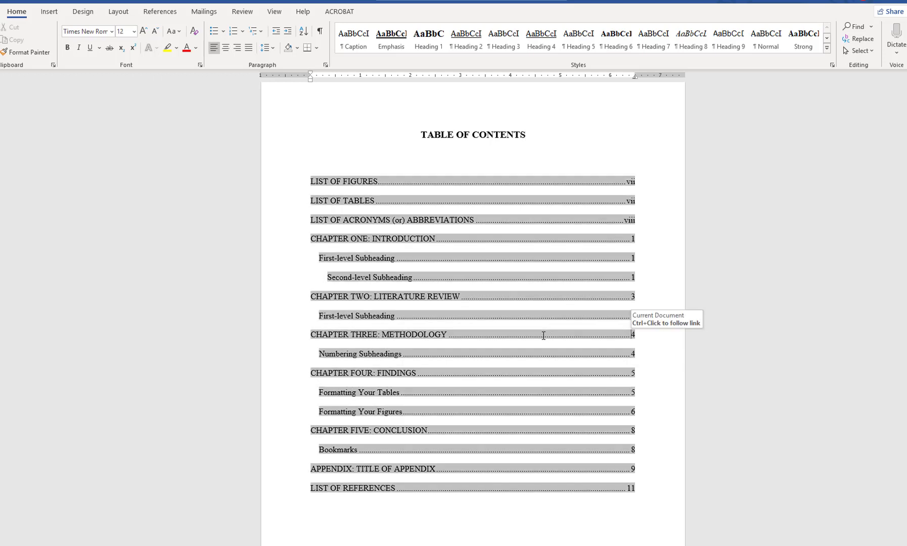
{"action": "right_click", "coordinate": [544, 336]}
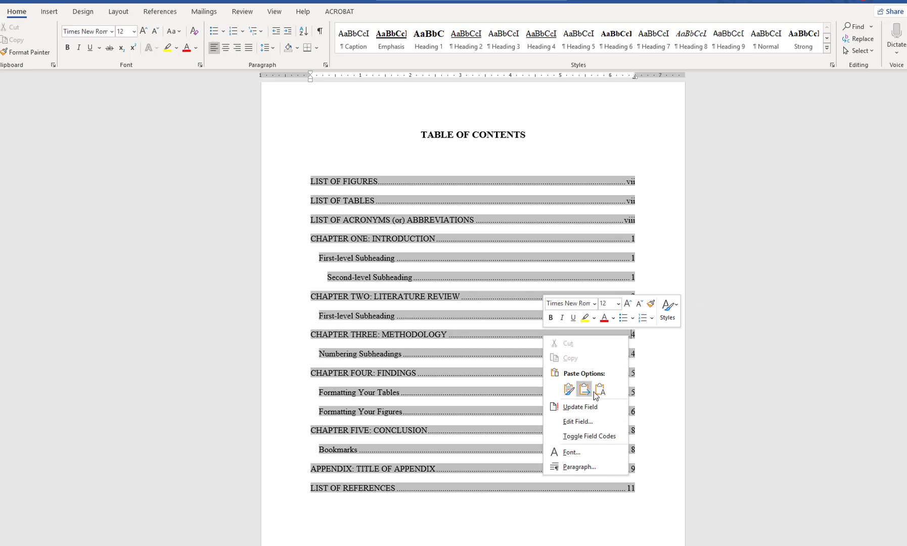
{"action": "left_click", "coordinate": [598, 408]}
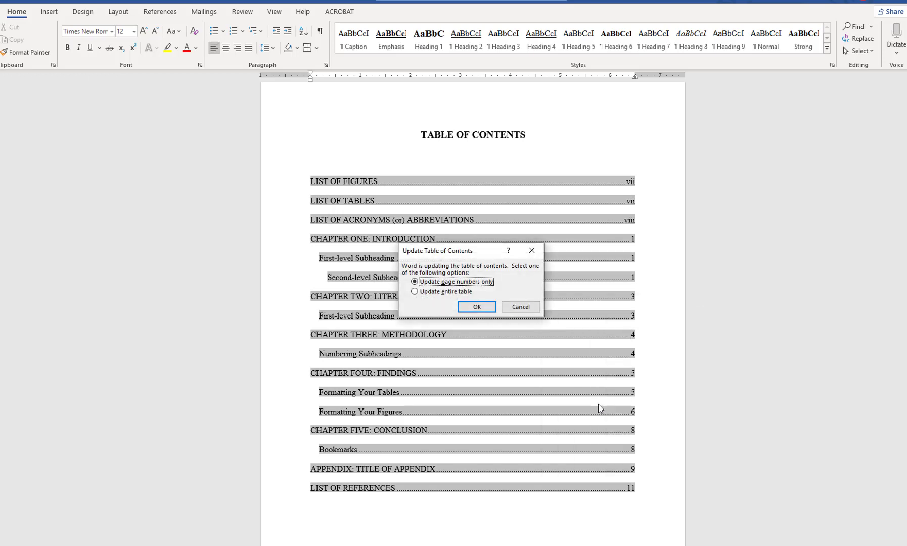
{"action": "left_click", "coordinate": [446, 291]}
{"action": "left_click", "coordinate": [470, 307]}
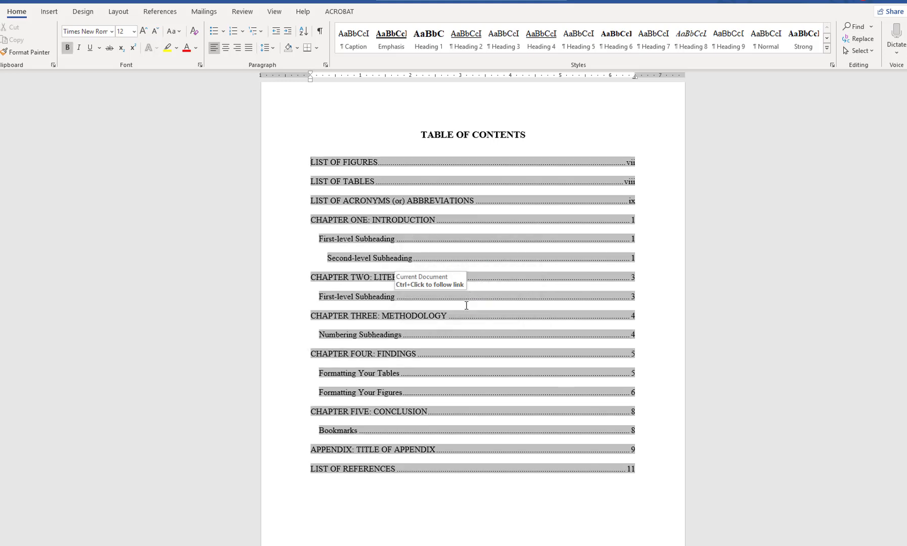
Update the entire List of Figures, then return to the Table of Contents
{"action": "scroll", "coordinate": [593, 356], "scroll_direction": "down", "scroll_amount": 5}
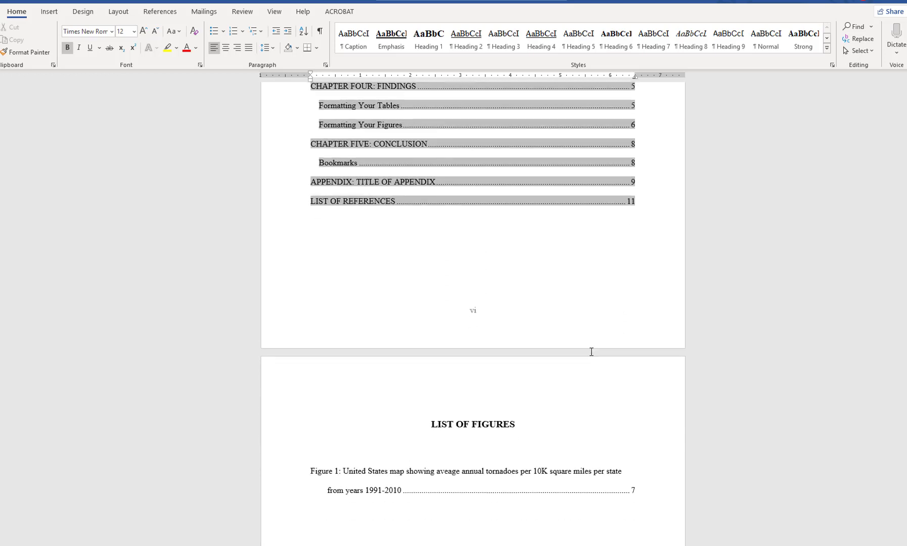
{"action": "scroll", "coordinate": [592, 349], "scroll_direction": "down", "scroll_amount": 3}
{"action": "left_click", "coordinate": [542, 322]}
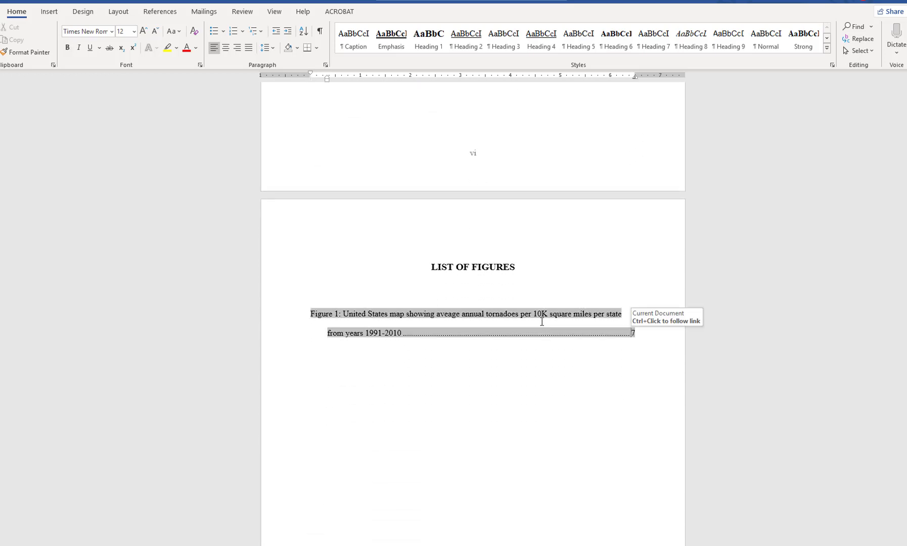
{"action": "right_click", "coordinate": [541, 322]}
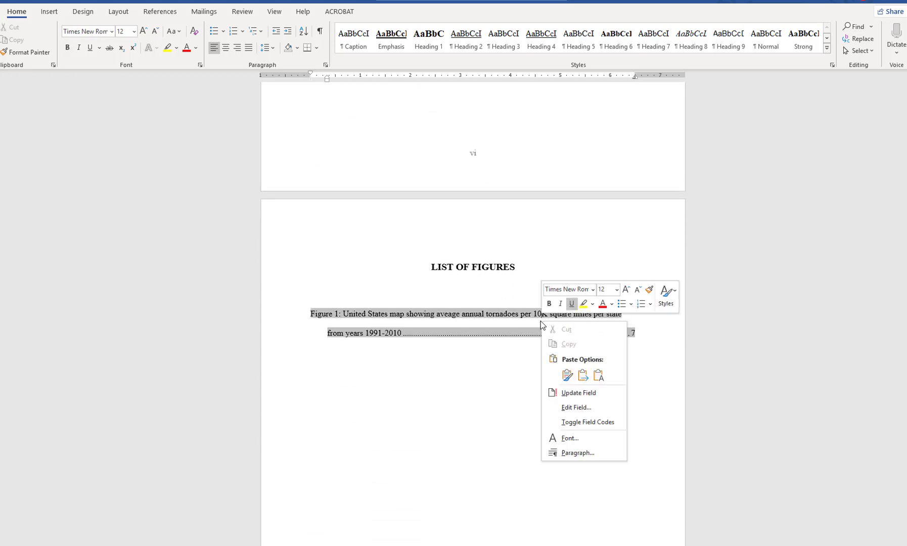
{"action": "left_click", "coordinate": [600, 399]}
{"action": "left_click", "coordinate": [471, 294]}
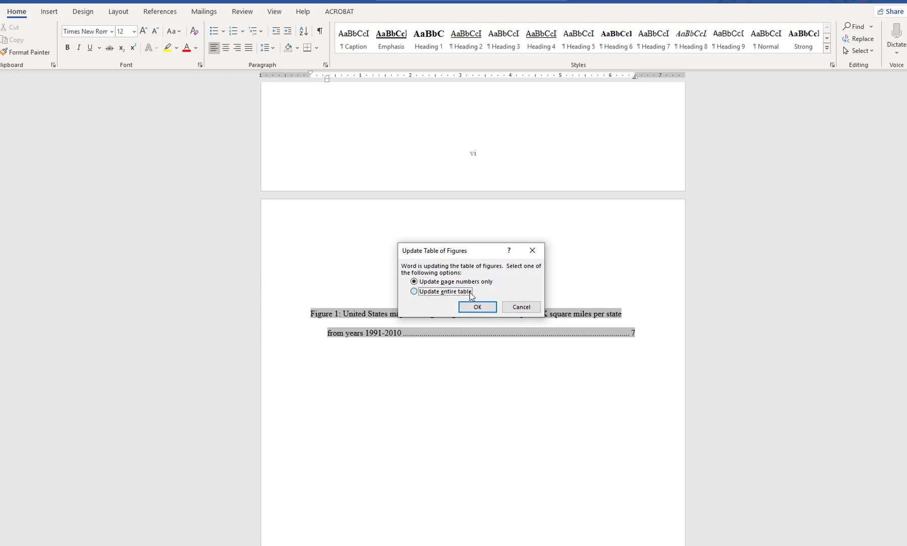
{"action": "left_click", "coordinate": [473, 307]}
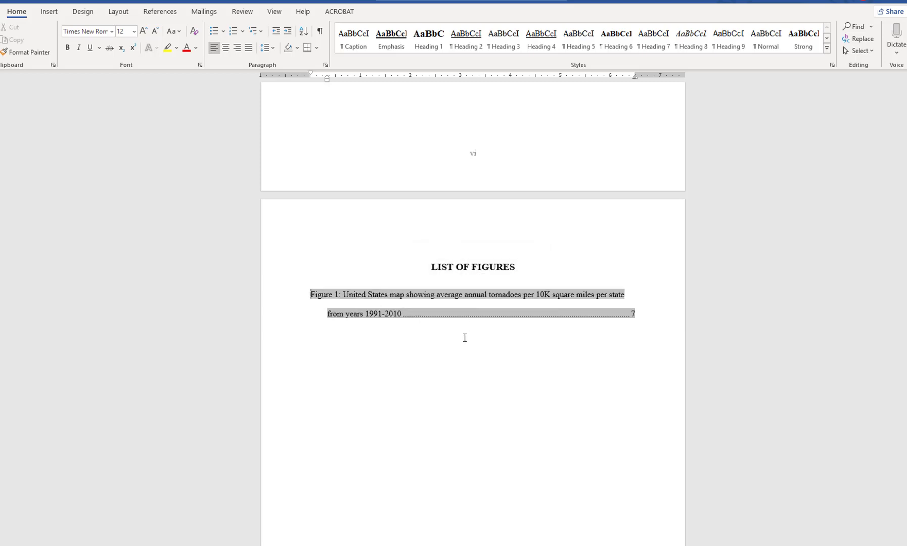
{"action": "scroll", "coordinate": [466, 375], "scroll_direction": "up", "scroll_amount": 1}
{"action": "scroll", "coordinate": [466, 374], "scroll_direction": "up", "scroll_amount": 8}
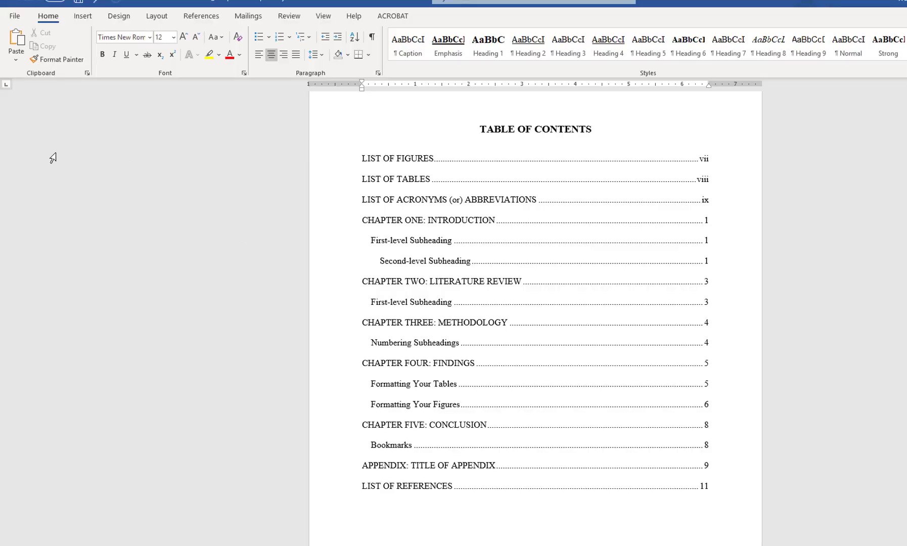
Save ETD_Sample as Adobe PDF with Convert Word Headings to Bookmarks kept on
{"action": "left_click", "coordinate": [14, 16]}
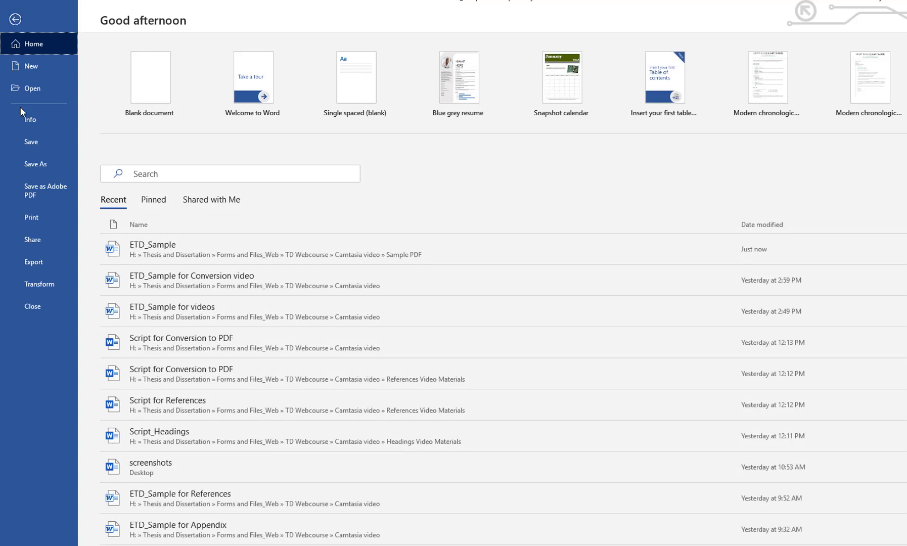
{"action": "left_click", "coordinate": [52, 194]}
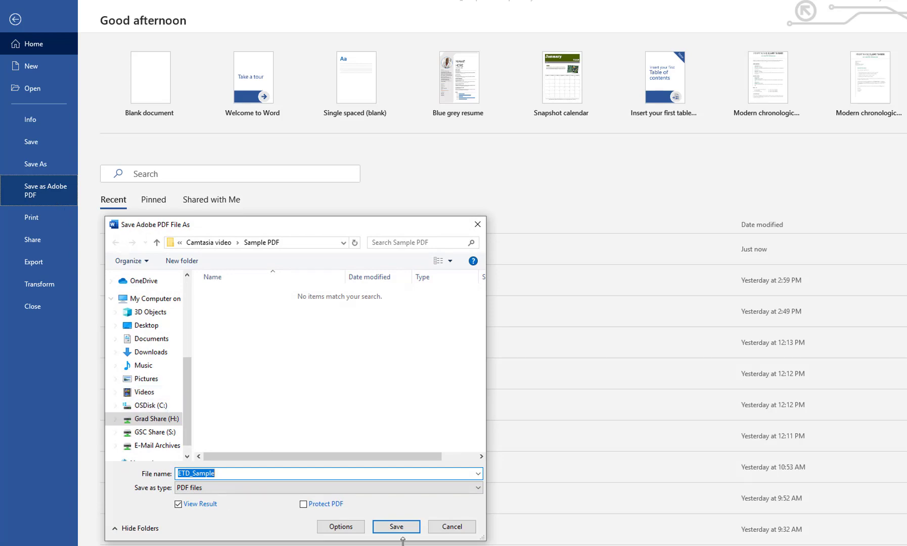
{"action": "left_click", "coordinate": [351, 531]}
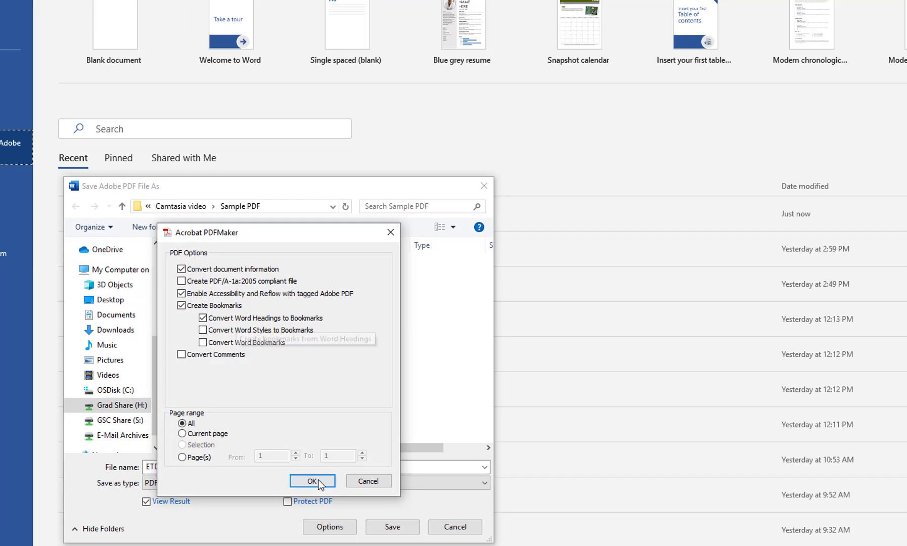
{"action": "left_click", "coordinate": [313, 480]}
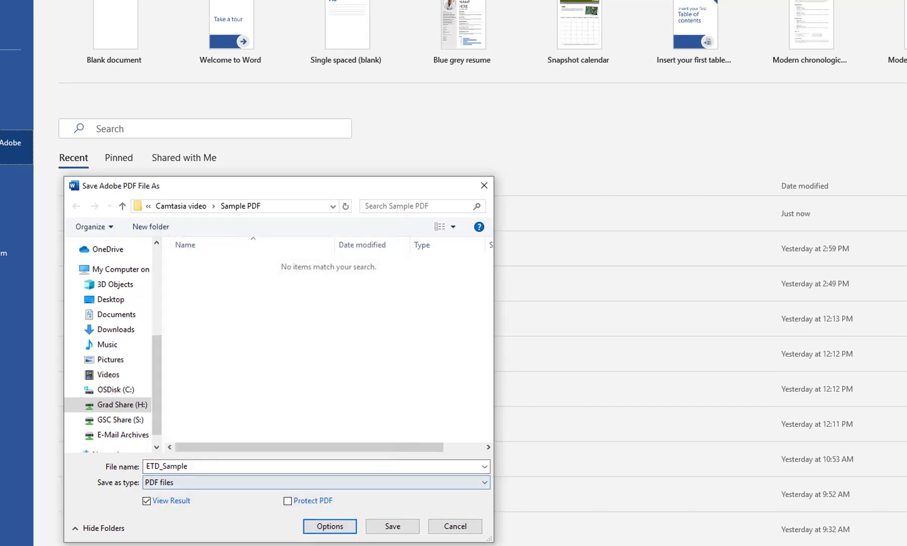
{"action": "left_click", "coordinate": [390, 528]}
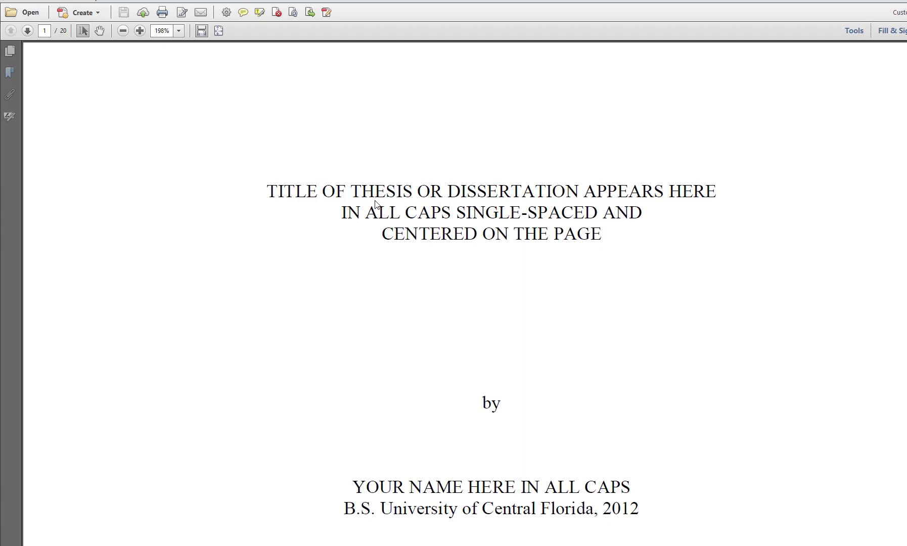
Show the exported PDF's bookmarks list
{"action": "left_click", "coordinate": [9, 73]}
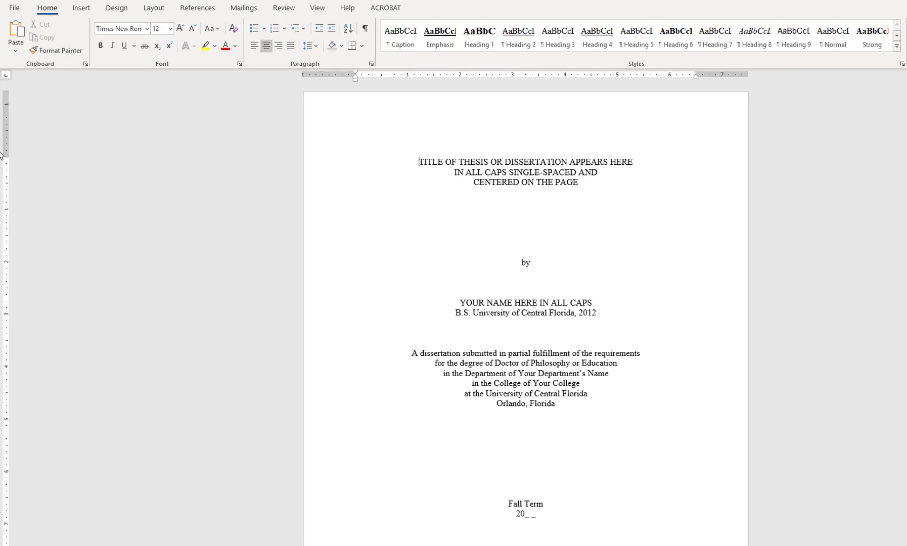
Save a copy named ETD_Sample 2 with PDF as the file type
{"action": "left_click", "coordinate": [15, 7]}
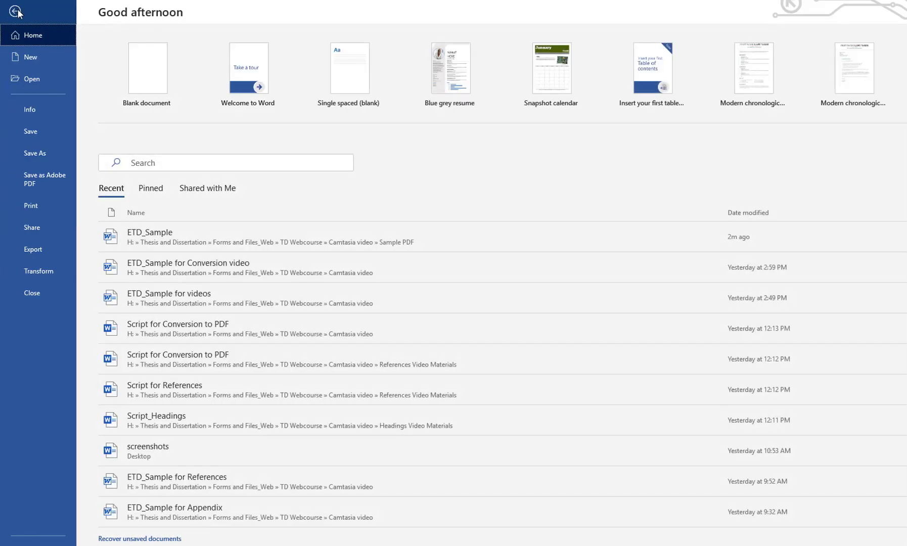
{"action": "left_click", "coordinate": [43, 154]}
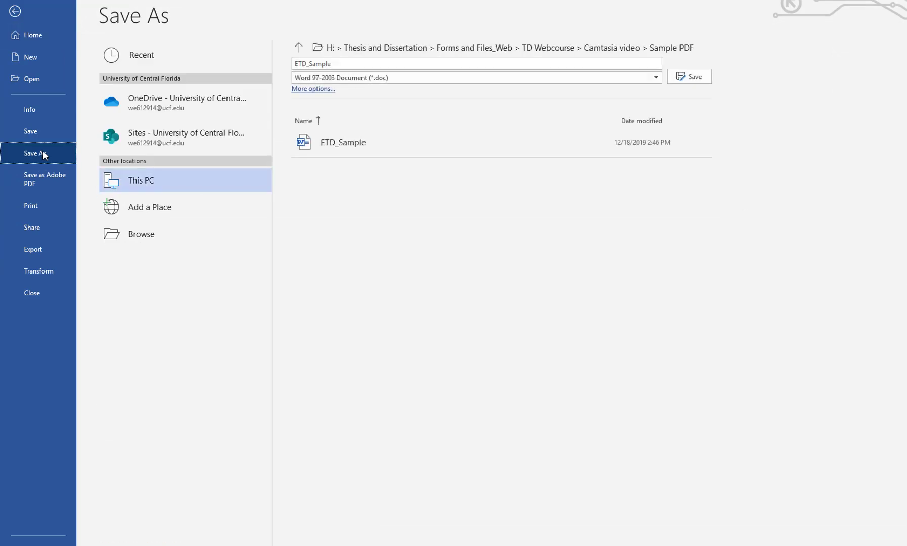
{"action": "left_click", "coordinate": [320, 90]}
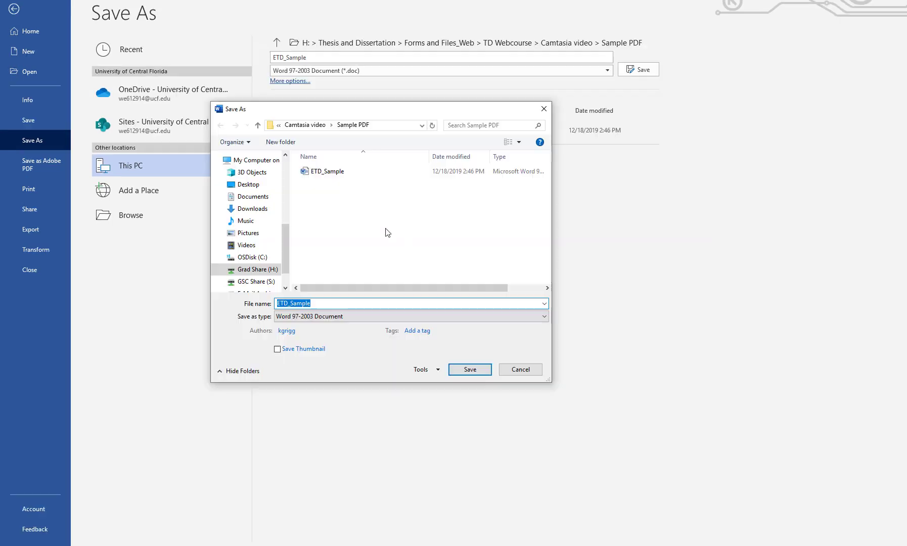
{"action": "left_click", "coordinate": [364, 303]}
{"action": "type", "text": "2"}
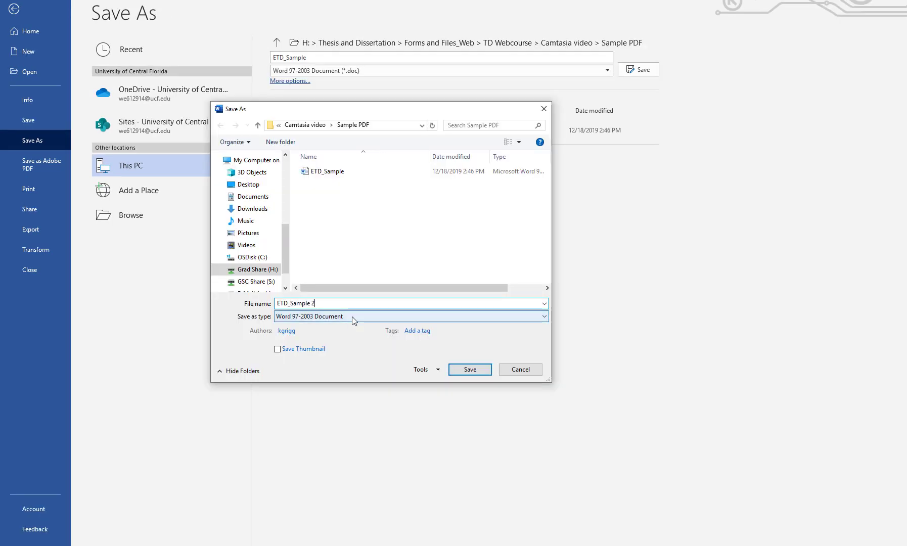
{"action": "left_click", "coordinate": [353, 316]}
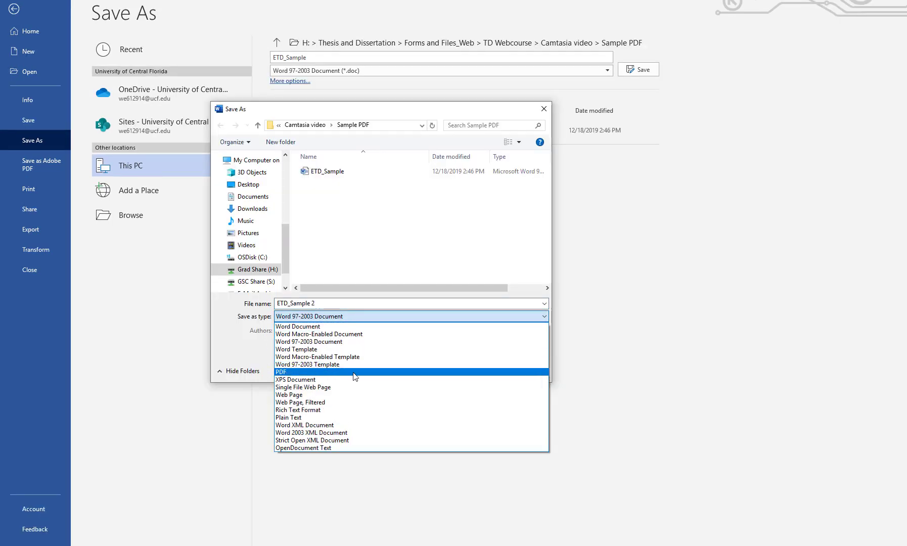
{"action": "left_click", "coordinate": [354, 372]}
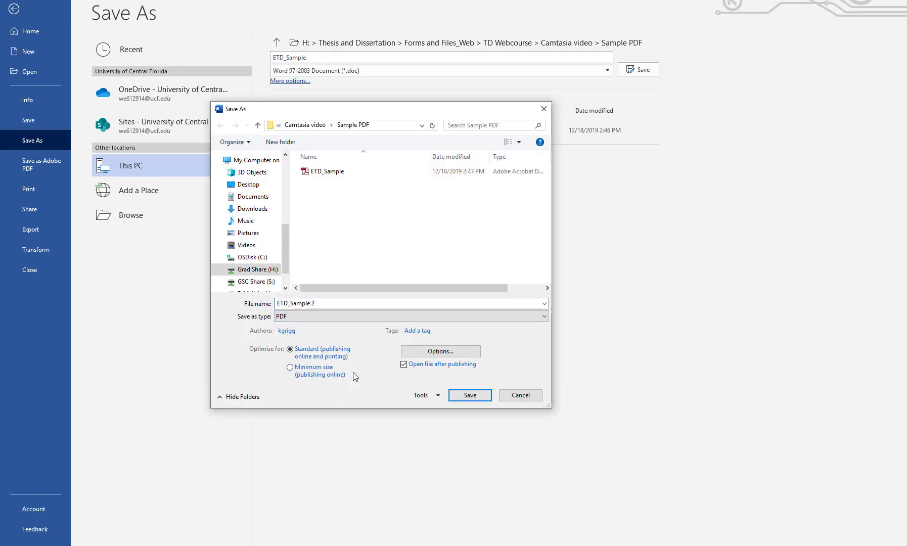
Turn on Create bookmarks using Headings in the PDF options and publish
{"action": "left_click", "coordinate": [419, 352]}
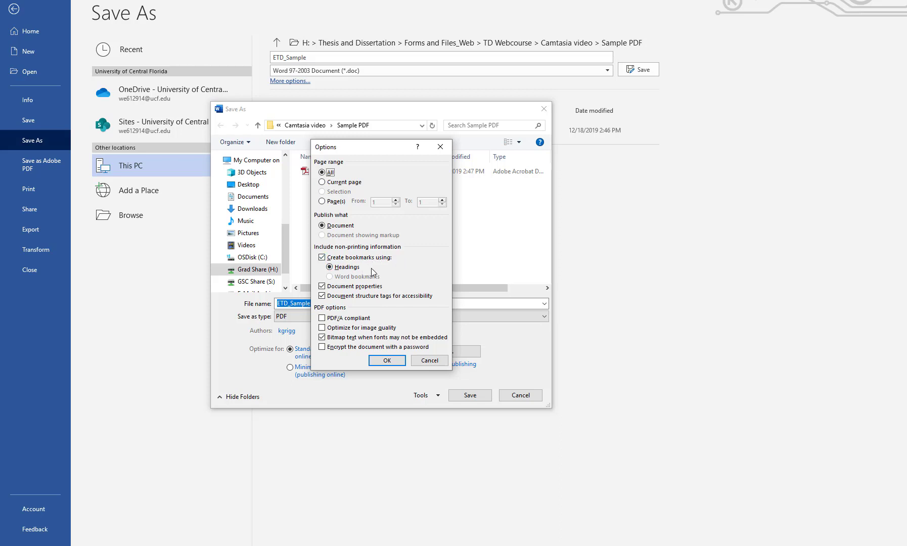
{"action": "left_click", "coordinate": [381, 359]}
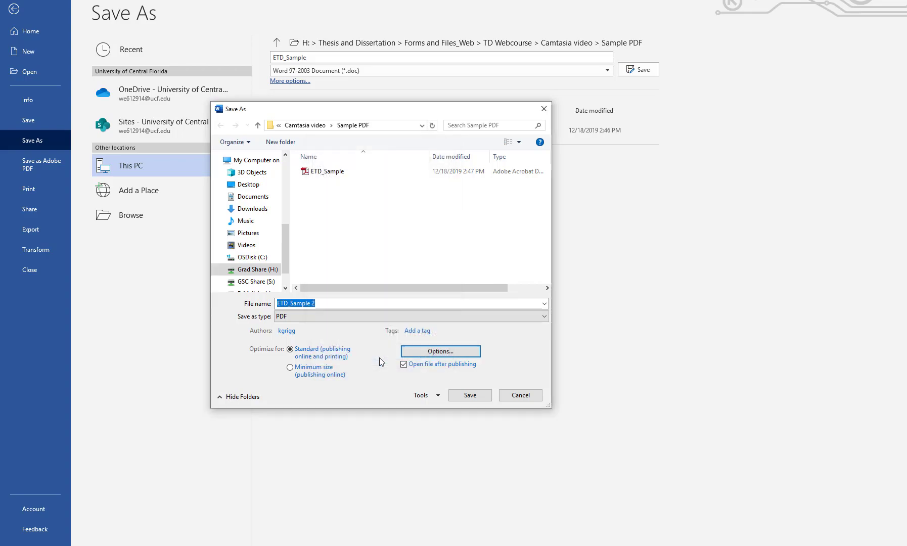
{"action": "left_click", "coordinate": [467, 395]}
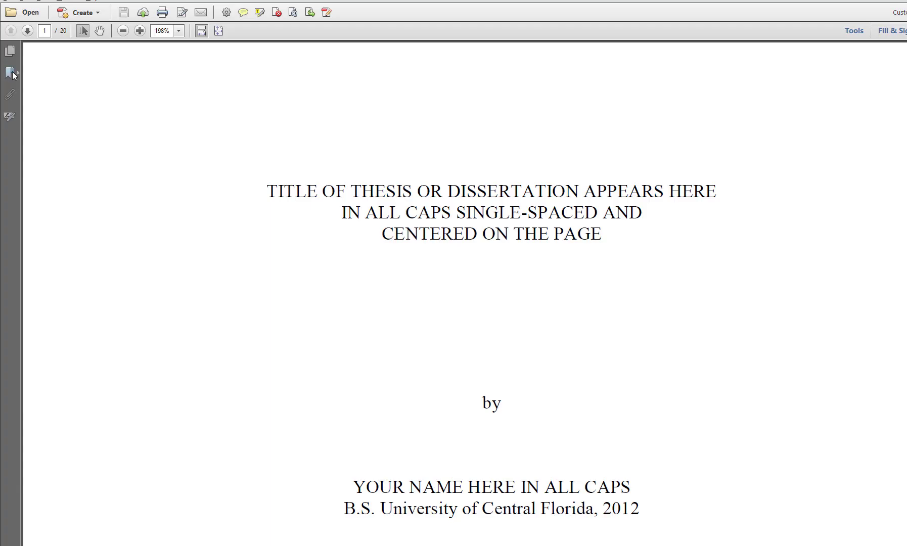
Expand CHAPTER ONE and CHAPTER FOUR bookmarks and jump to Formatting Your Tables on page 14
{"action": "left_click", "coordinate": [11, 73]}
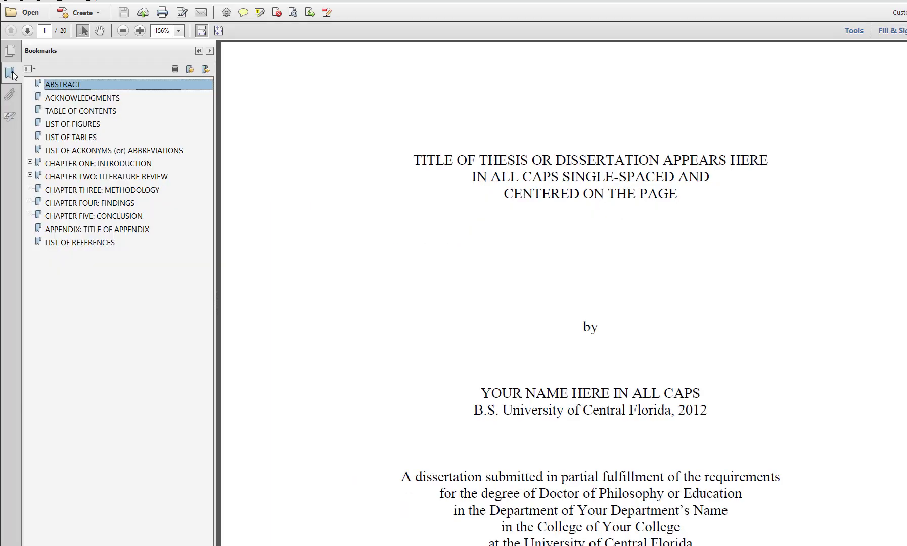
{"action": "left_click", "coordinate": [30, 163]}
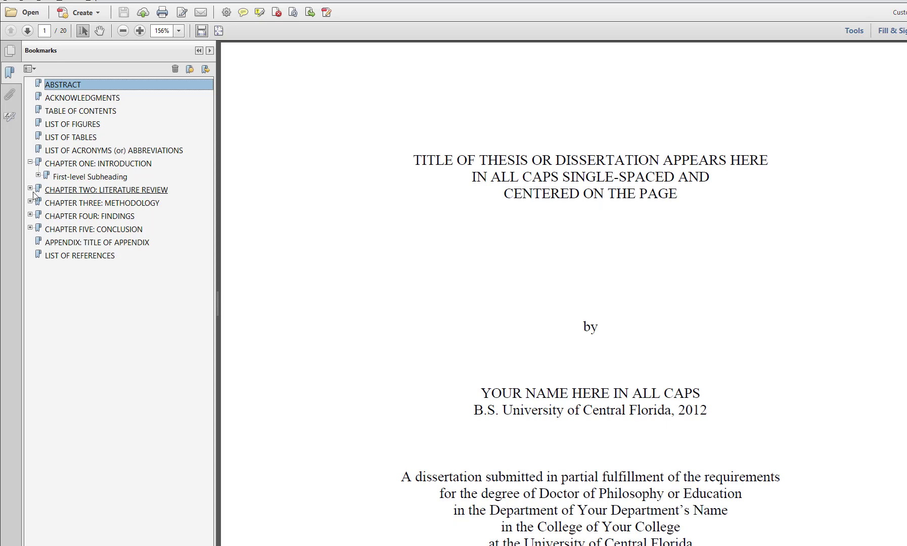
{"action": "left_click", "coordinate": [30, 214]}
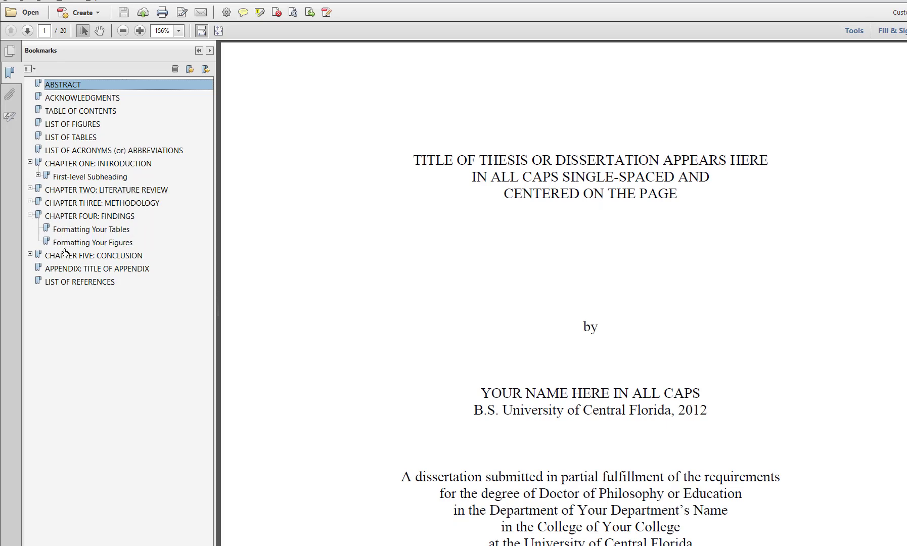
{"action": "left_click", "coordinate": [70, 245]}
{"action": "left_click", "coordinate": [94, 234]}
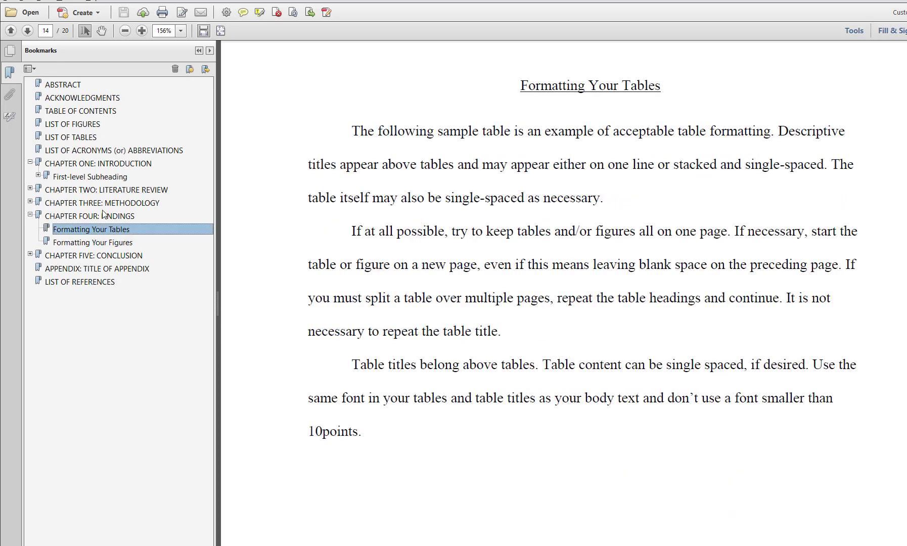